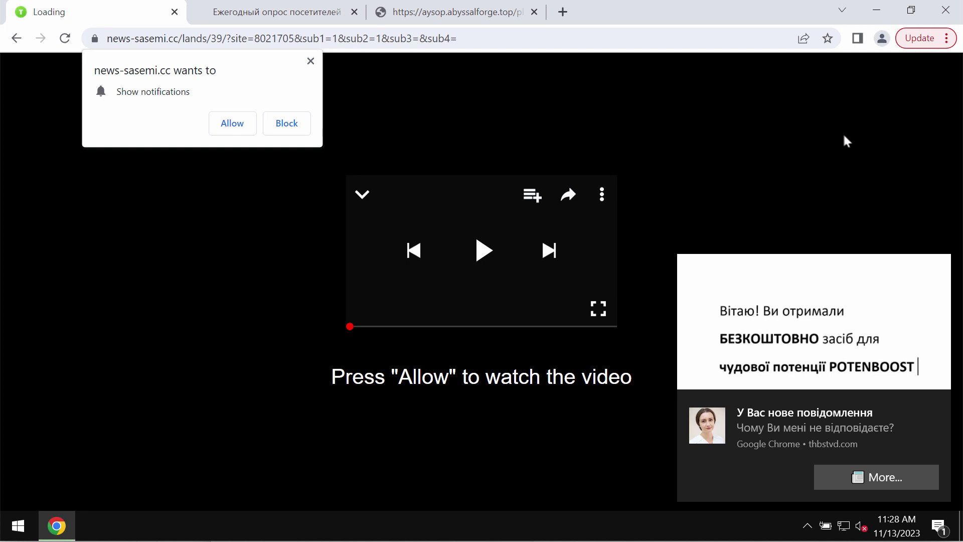
# Allow notifications from news-sasemi.cc and open a fresh blank tab.
pyautogui.click(233, 121)
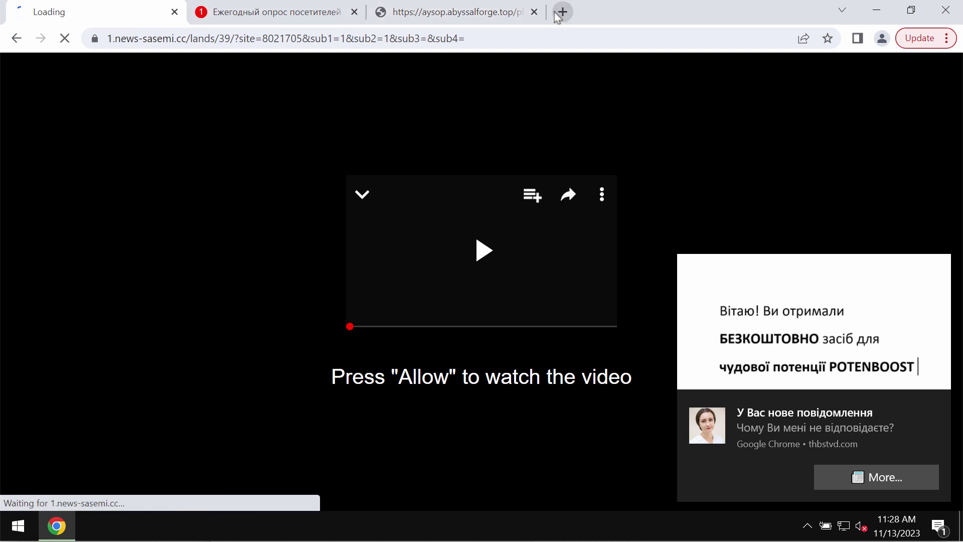
pyautogui.hotkey('ctrl', 't')
# Clear the pending spam notification in the Windows Action Center and return to Chrome.
pyautogui.click(175, 11)
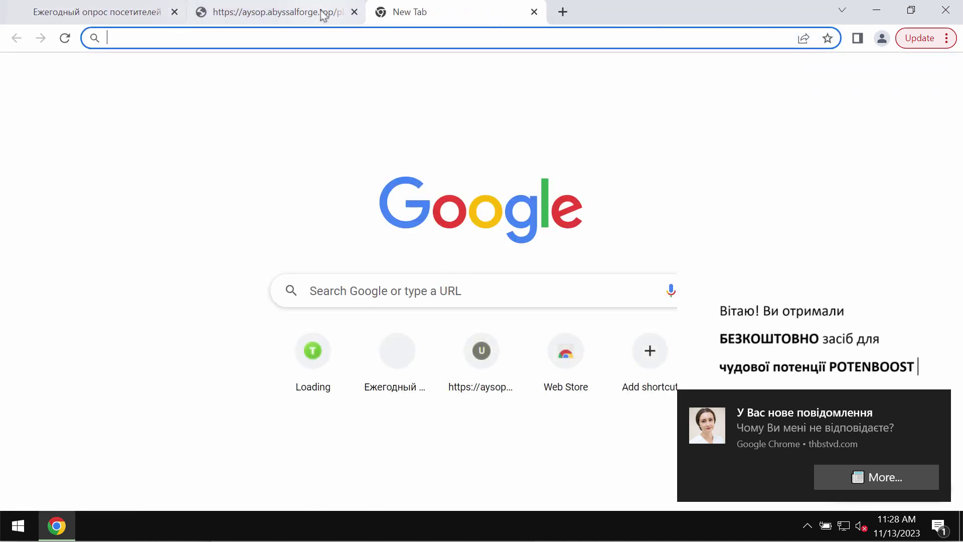
pyautogui.click(938, 527)
pyautogui.click(927, 441)
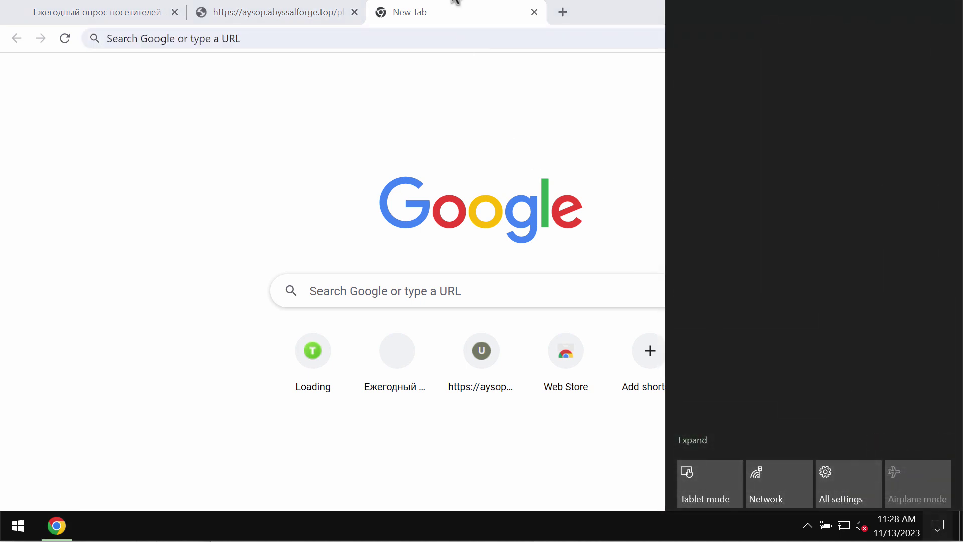
pyautogui.click(453, 15)
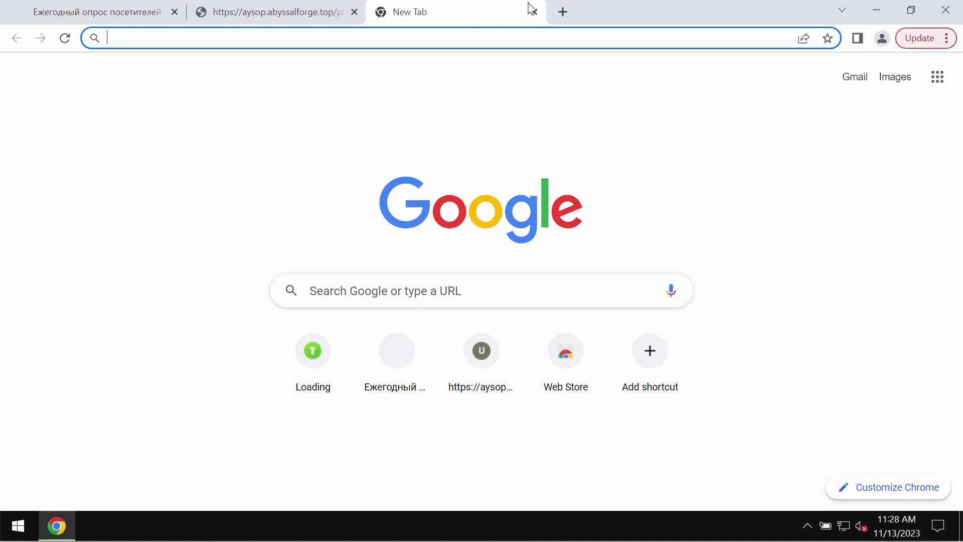
# Go to Chrome Settings > Privacy and security > Site settings > Notifications.
pyautogui.click(937, 44)
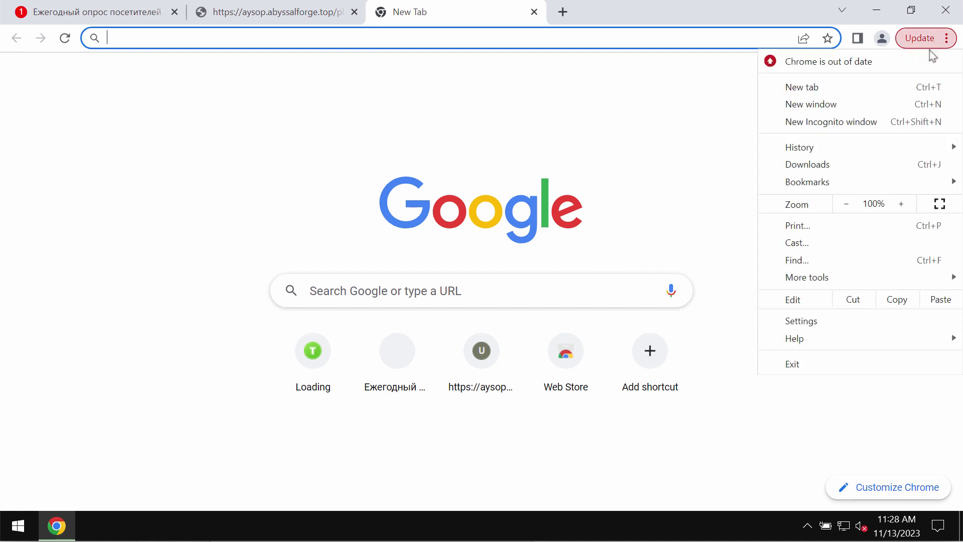
pyautogui.click(873, 321)
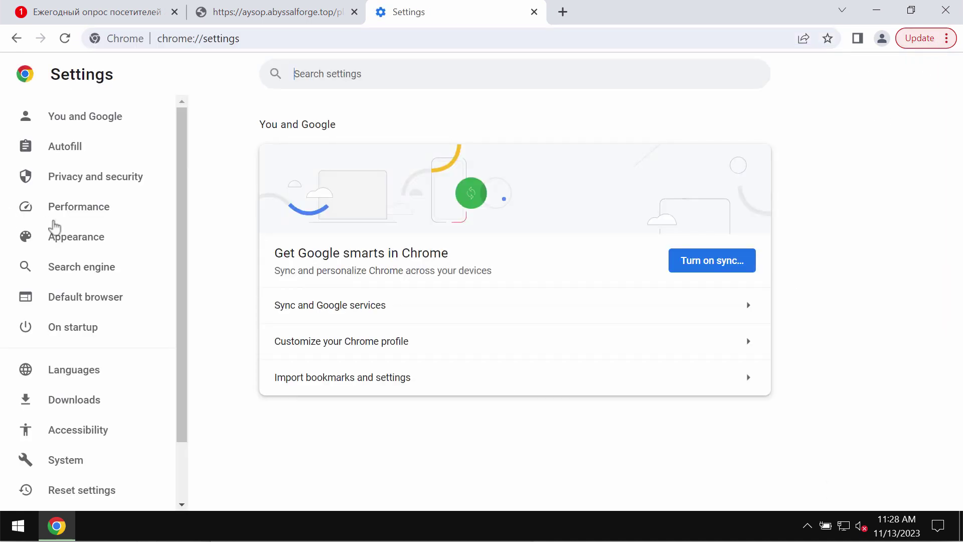
pyautogui.click(90, 186)
pyautogui.scroll(-1, 405, 421)
pyautogui.scroll(-2, 377, 467)
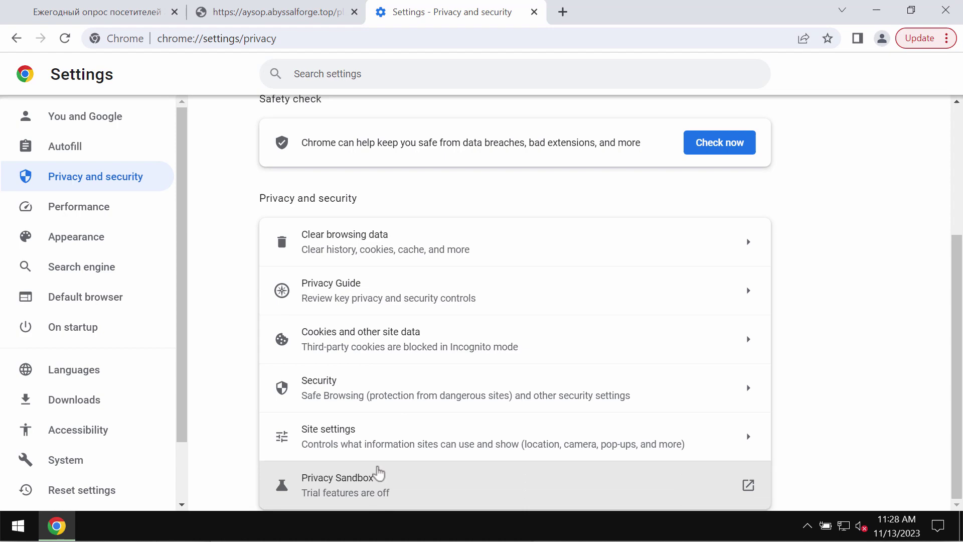
pyautogui.click(394, 451)
pyautogui.scroll(-5, 391, 455)
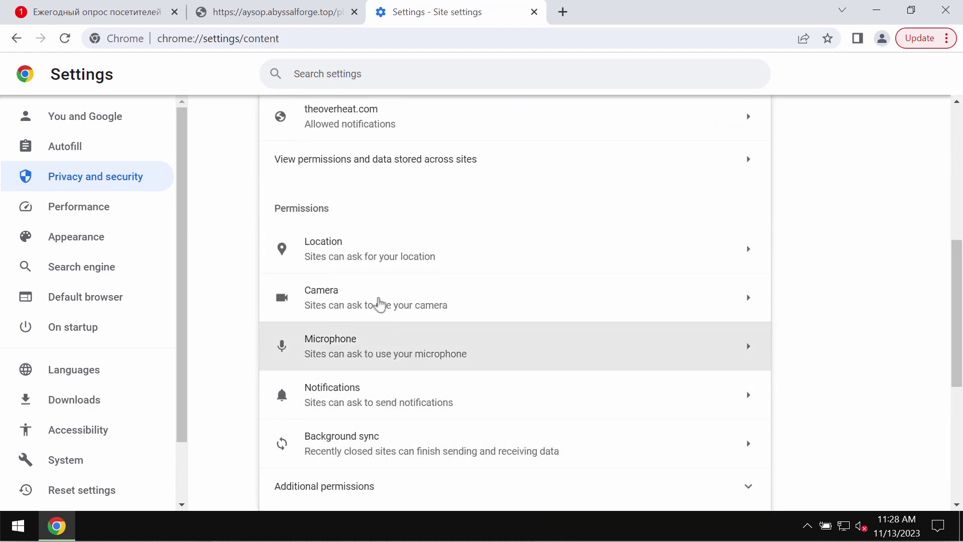
pyautogui.click(358, 387)
pyautogui.scroll(-2, 377, 386)
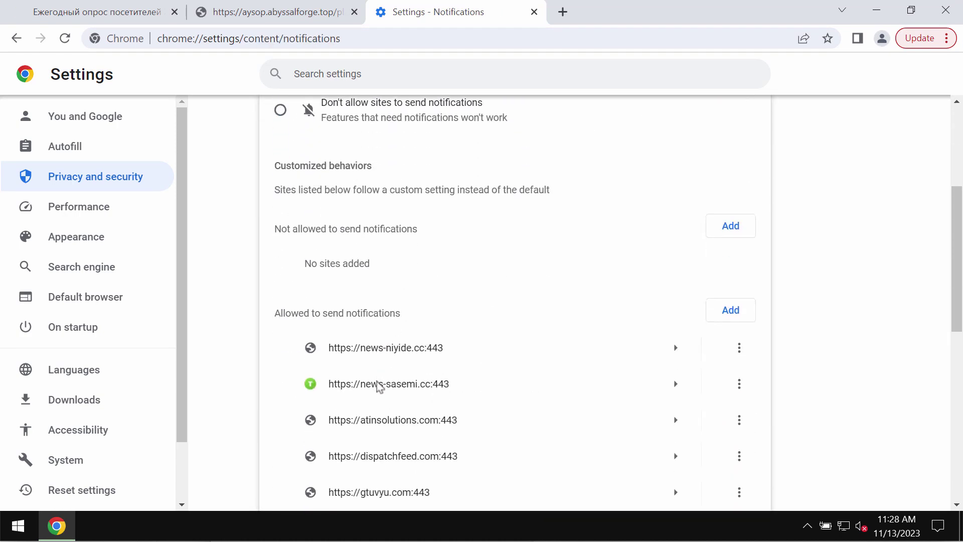
pyautogui.scroll(-1, 391, 384)
# Remove news-niyide.cc, atinsolutions.com and dispatchfeed.com from the allowed notification sites.
pyautogui.click(736, 275)
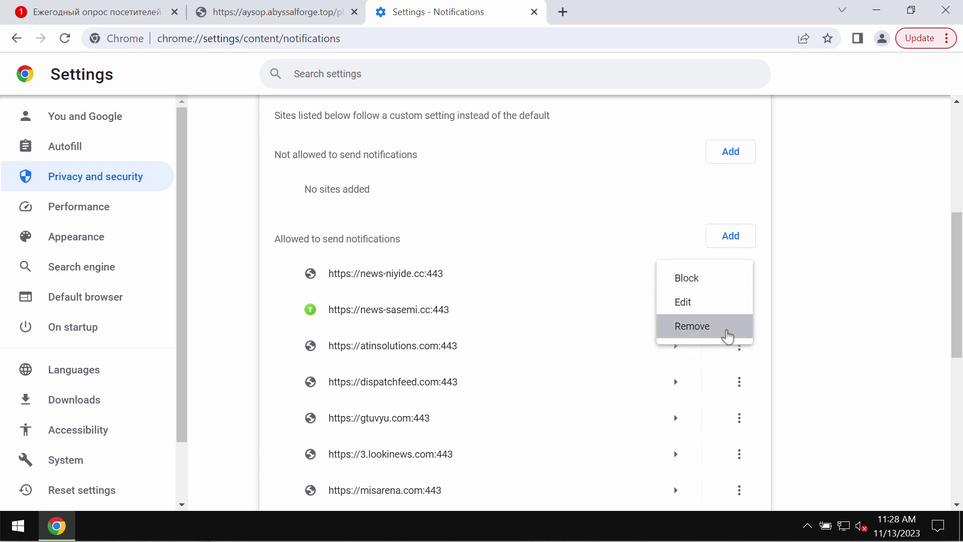
pyautogui.click(724, 328)
pyautogui.click(739, 310)
pyautogui.click(724, 365)
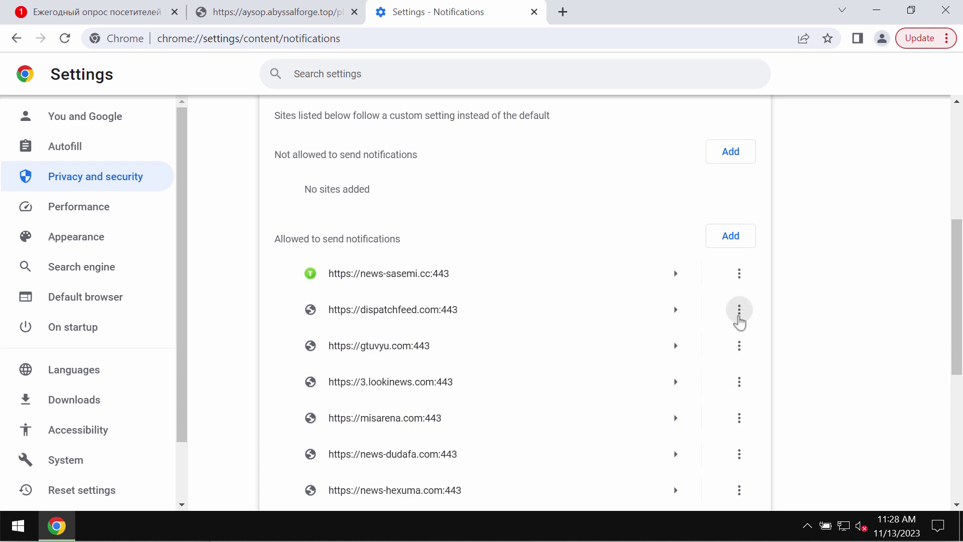
pyautogui.click(739, 310)
pyautogui.click(715, 363)
# Remove gtuvyu.com, news-sasemi.cc and 3.lookinews.com from the allowed notification sites.
pyautogui.click(739, 308)
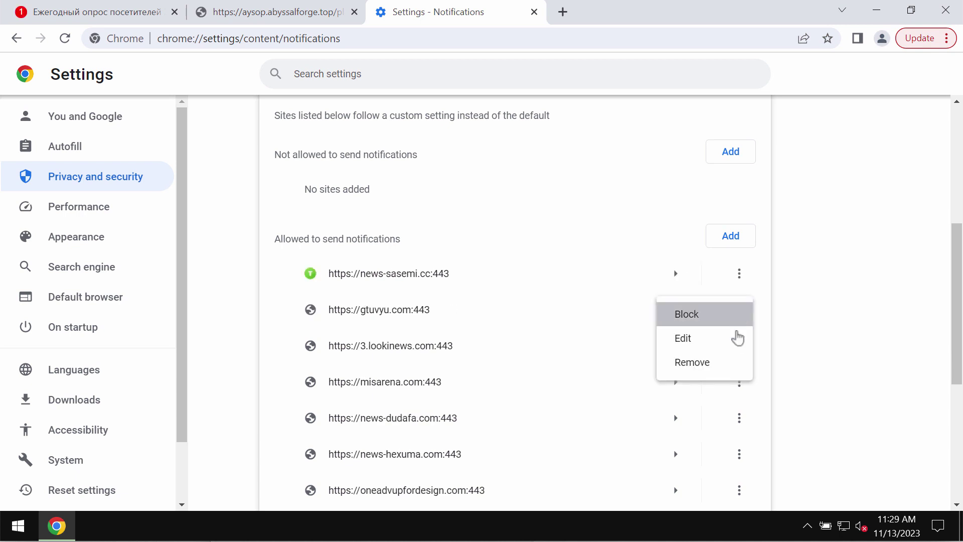
pyautogui.click(734, 363)
pyautogui.click(740, 275)
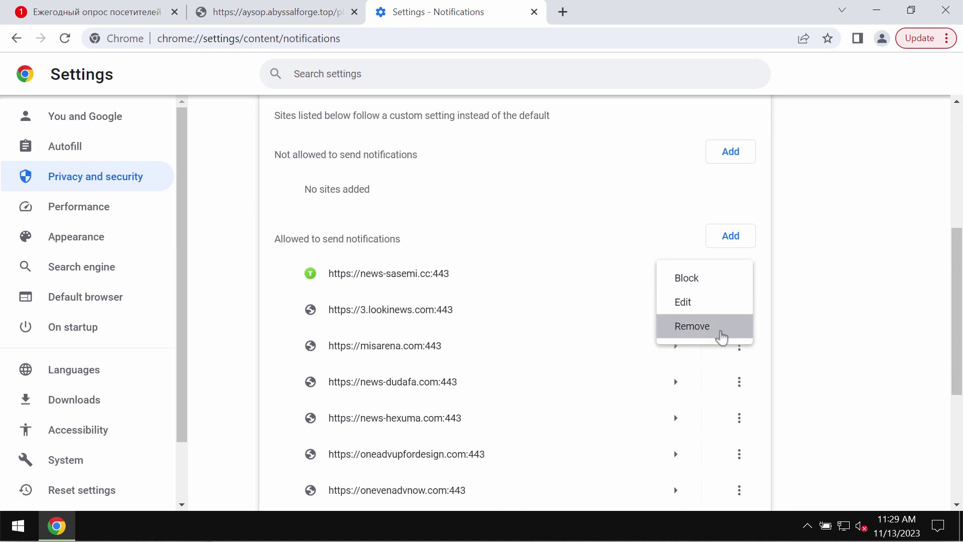
pyautogui.click(723, 327)
pyautogui.click(740, 273)
pyautogui.click(721, 326)
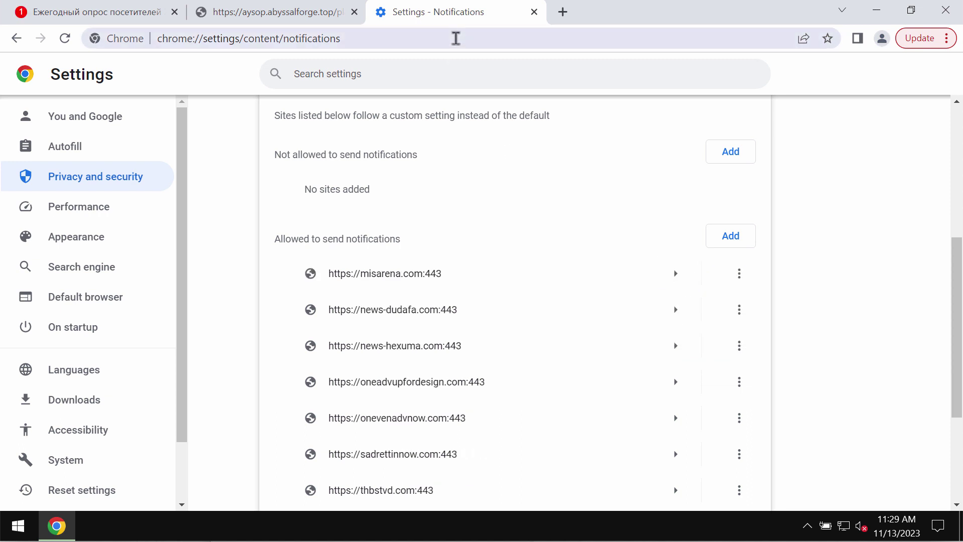
# Load combocleaner.com, then minimize Chrome and select the Combo Cleaner desktop shortcut.
pyautogui.click(455, 38)
pyautogui.write('c')
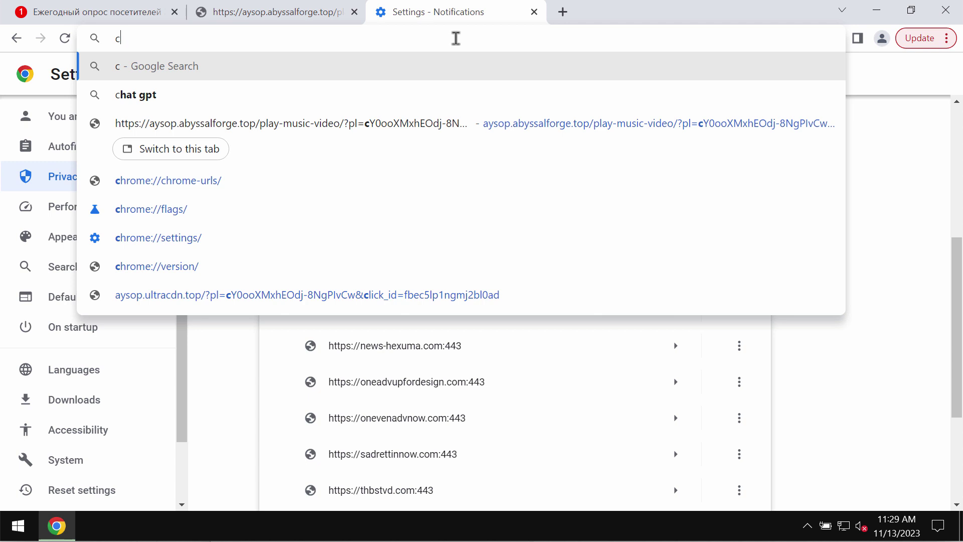
pyautogui.write('ombocle')
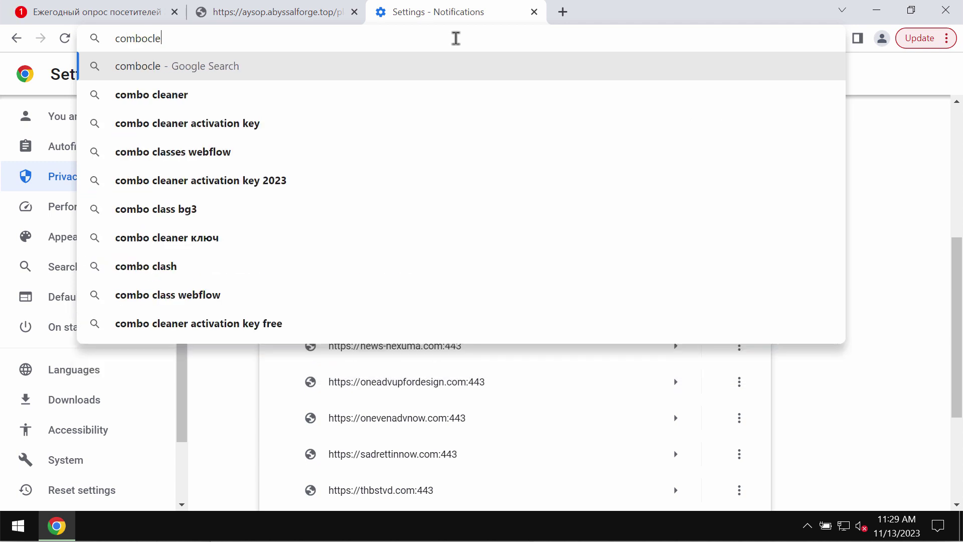
pyautogui.write('aner.com')
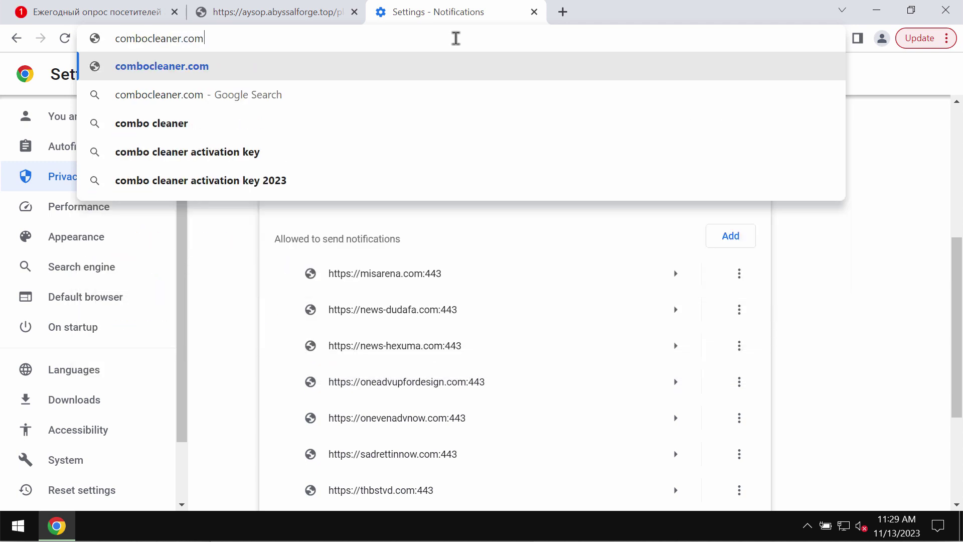
pyautogui.press('Return')
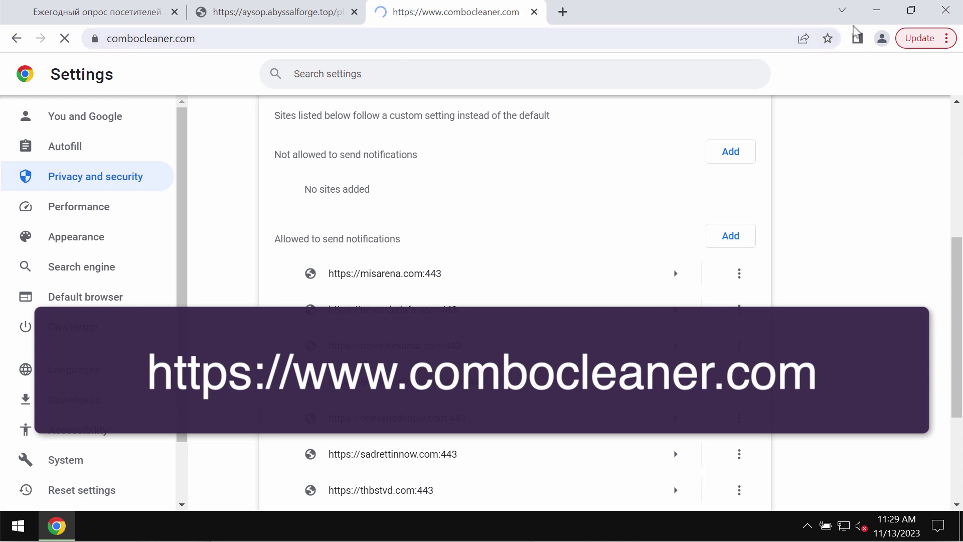
pyautogui.click(879, 13)
pyautogui.click(42, 267)
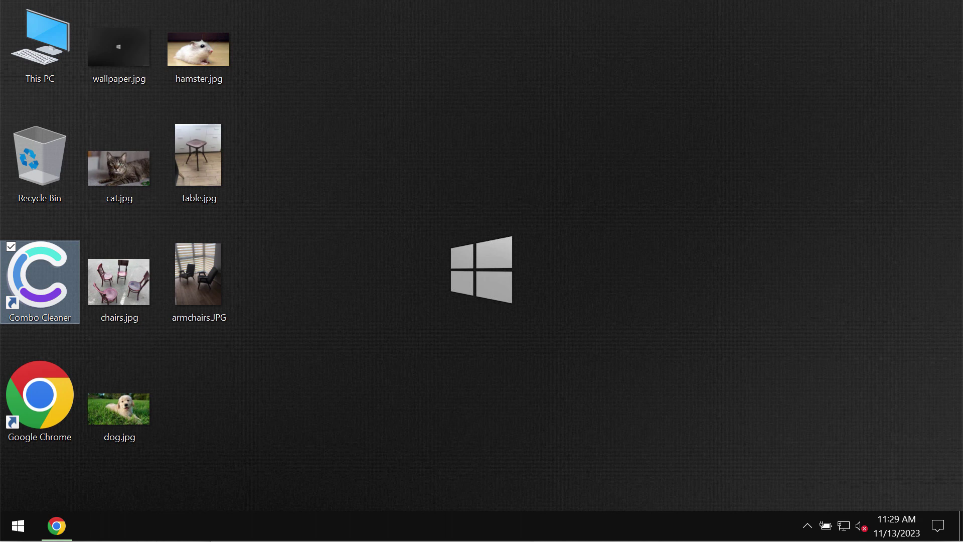
# Launch Combo Cleaner from its desktop shortcut to reach the dashboard.
pyautogui.doubleClick(43, 266)
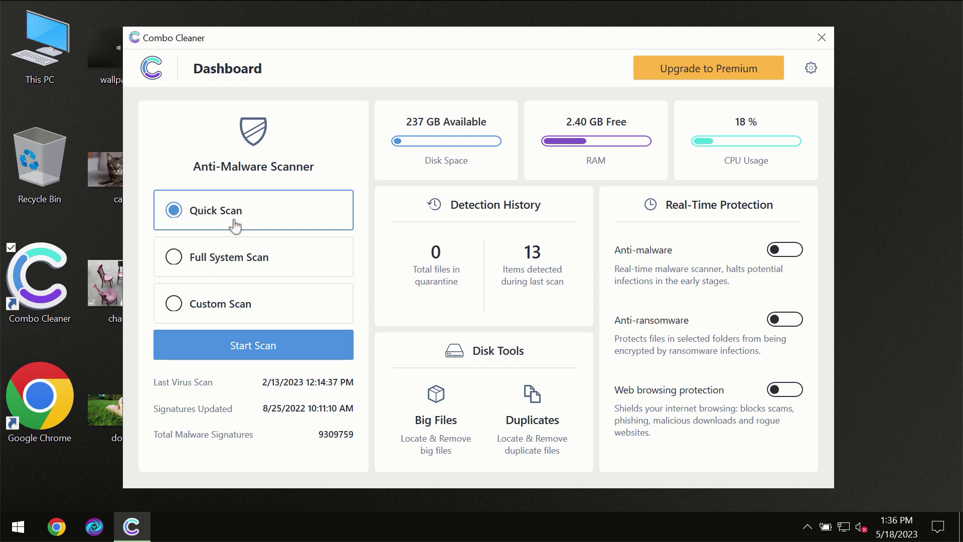
# Start a Quick Scan from the Combo Cleaner dashboard.
pyautogui.click(247, 351)
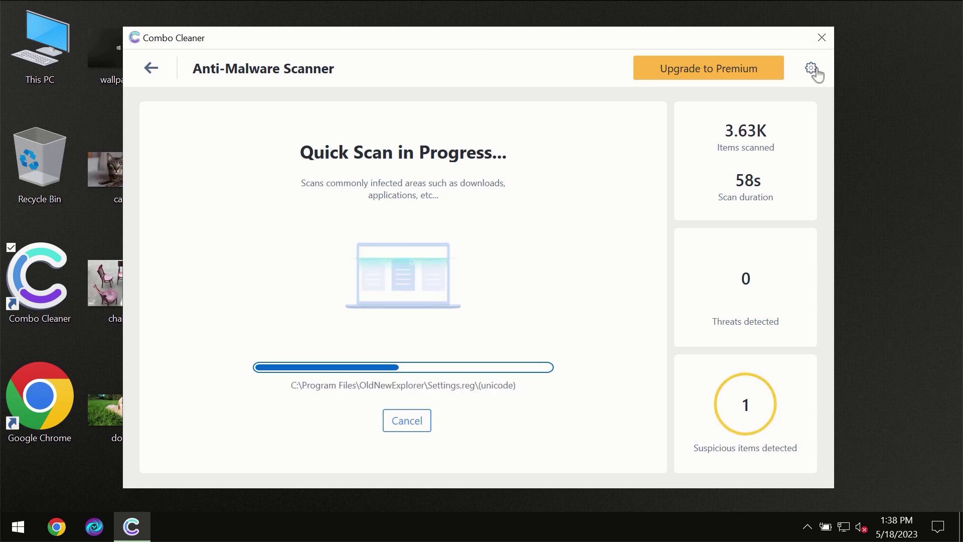
# View the Anti-Ransomware settings, then go back to the dashboard while scanning continues.
pyautogui.click(812, 69)
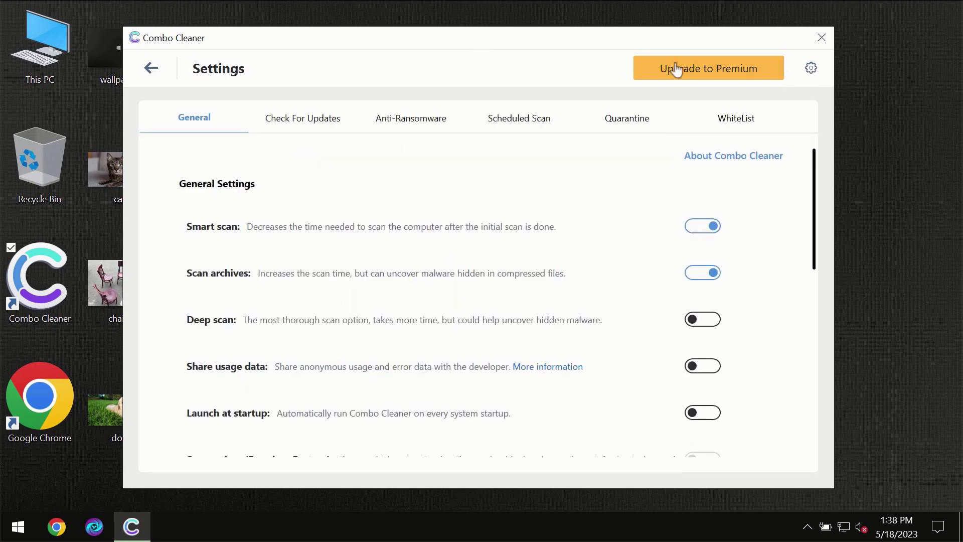
pyautogui.click(404, 125)
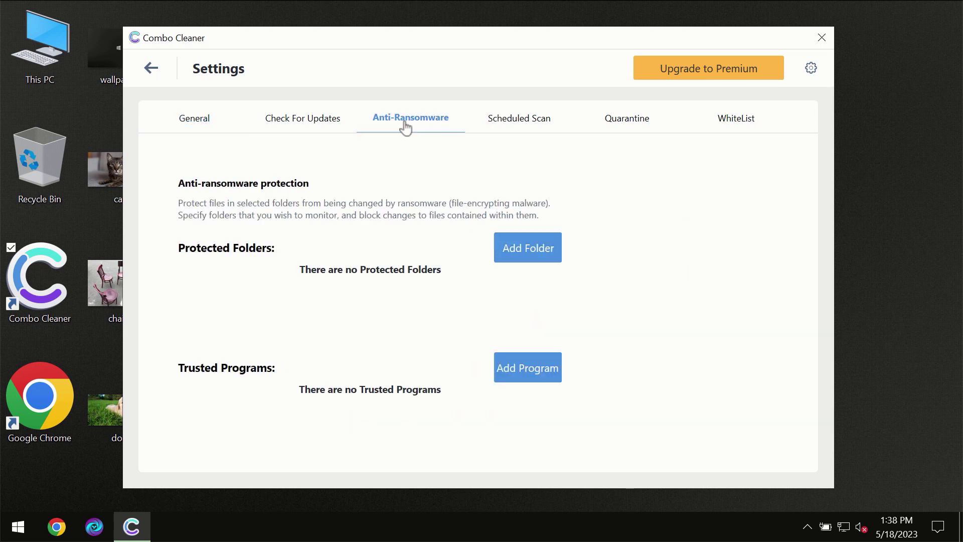
pyautogui.click(152, 70)
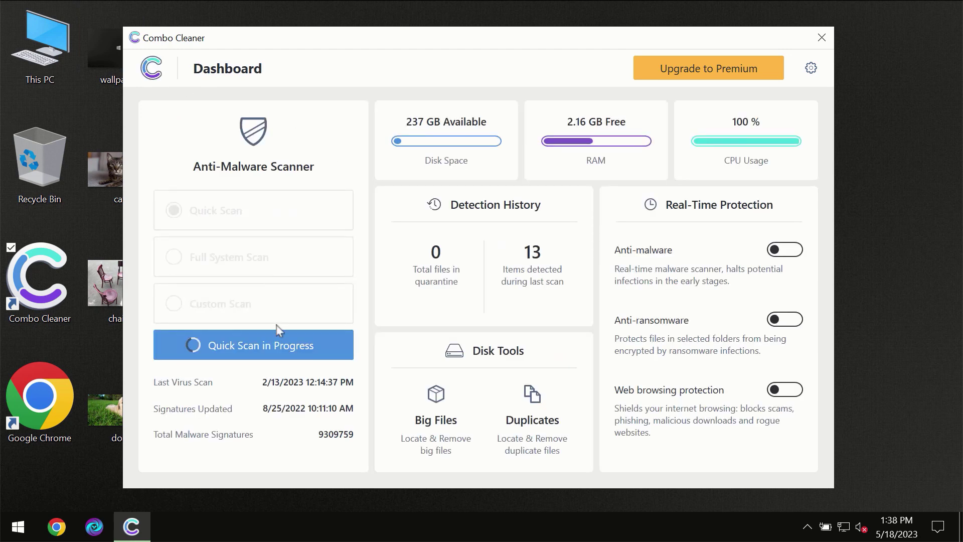
# Review the Quick Scan results with the awejx.eastfeukufunde.com Ads threat, then open Upgrade to Premium.
pyautogui.click(276, 351)
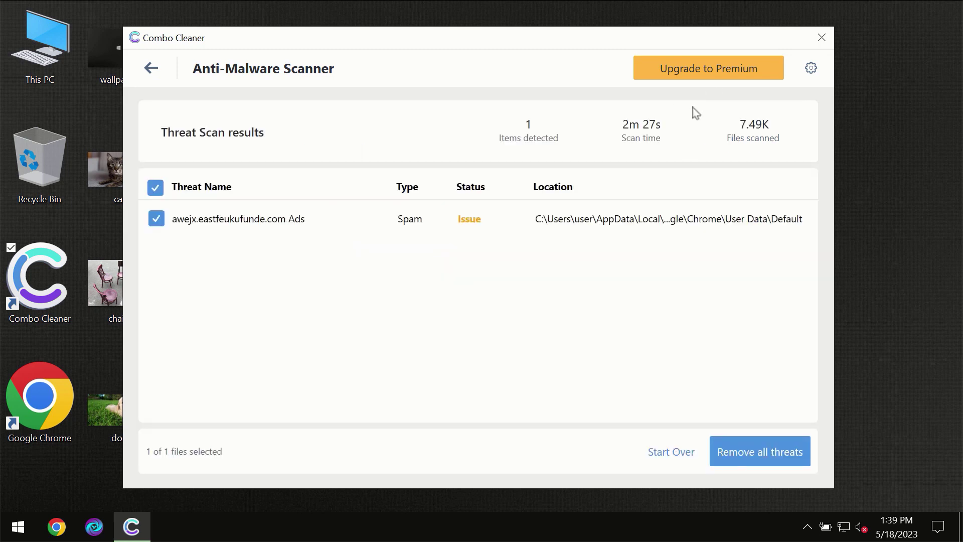
pyautogui.click(691, 70)
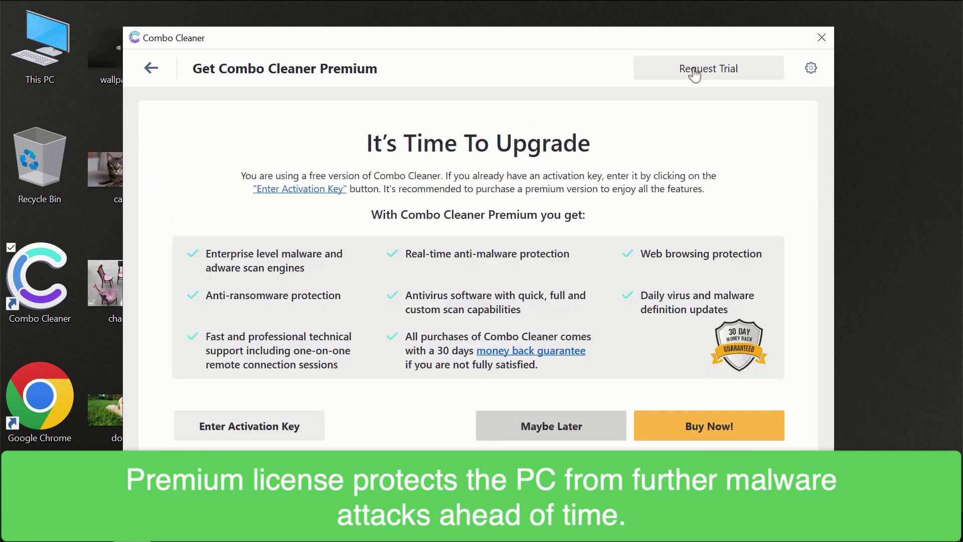